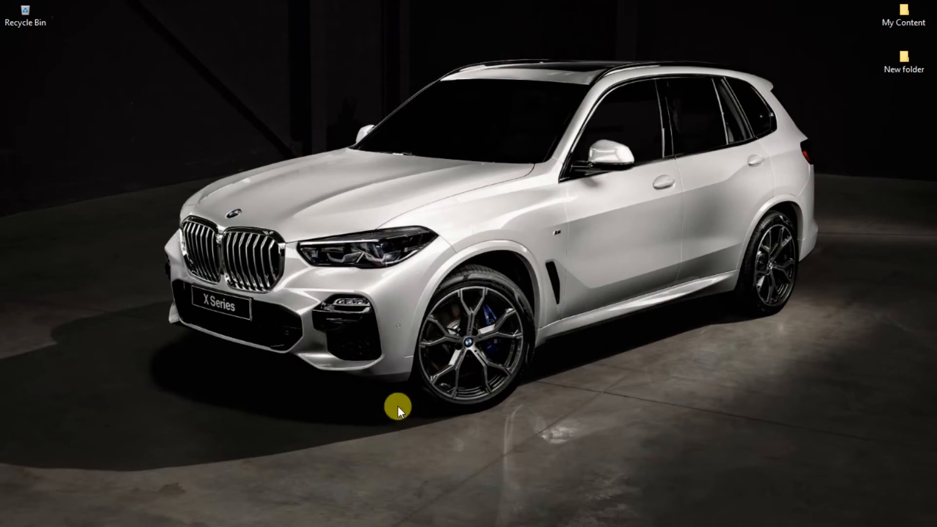
Switch to Photoshop and close the open black-and-white IMG_9843.CR2 document without saving its changes.
{"action": "mouse_move", "coordinate": [363, 524]}
{"action": "left_click", "coordinate": [242, 518]}
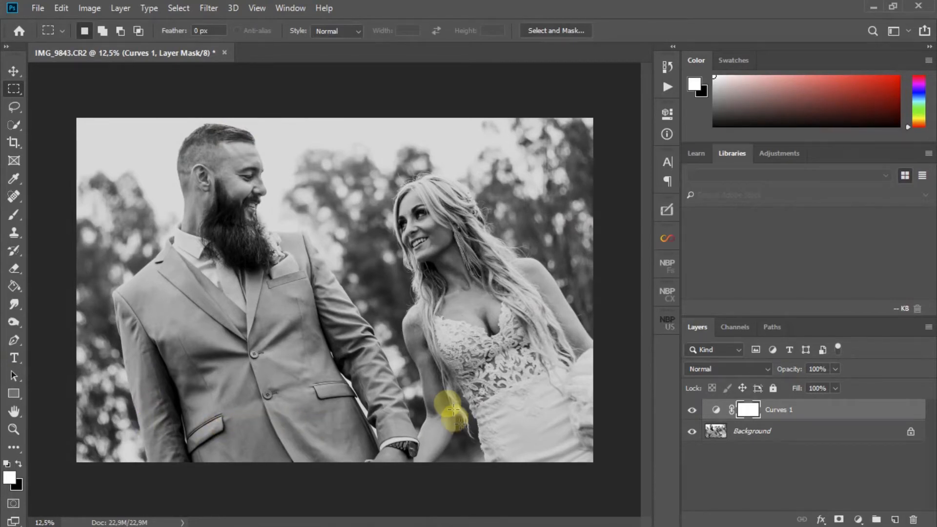
{"action": "left_click", "coordinate": [224, 52]}
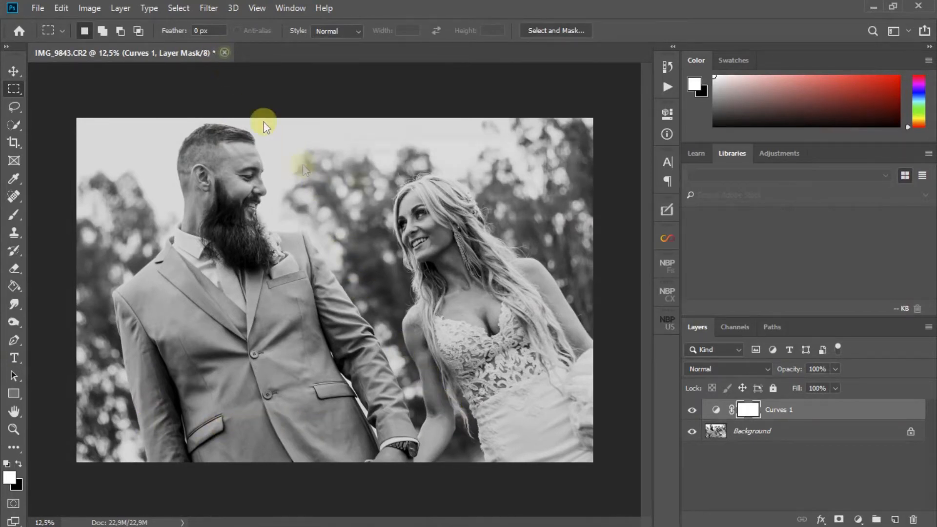
{"action": "left_click", "coordinate": [454, 205]}
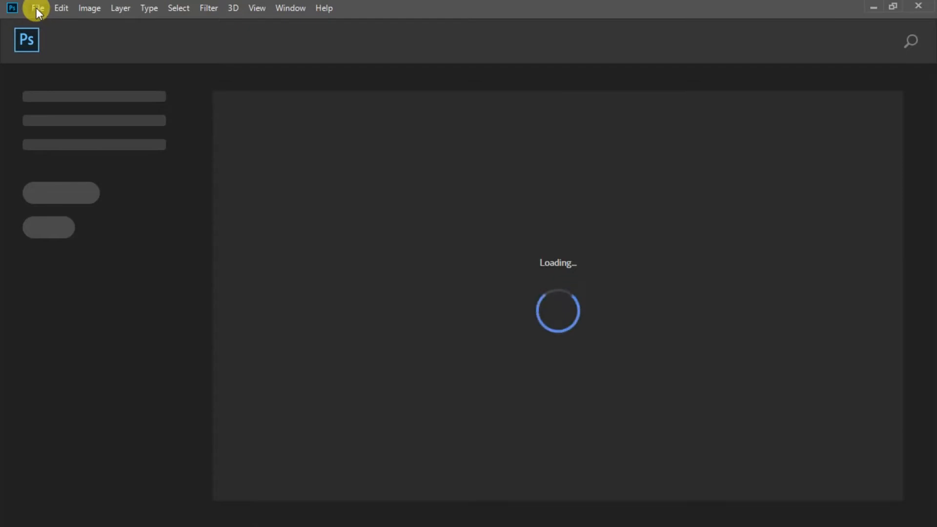
Open the raw photo IMG_9843 of the couple from the Main Photo Shoot folder.
{"action": "left_click", "coordinate": [36, 8]}
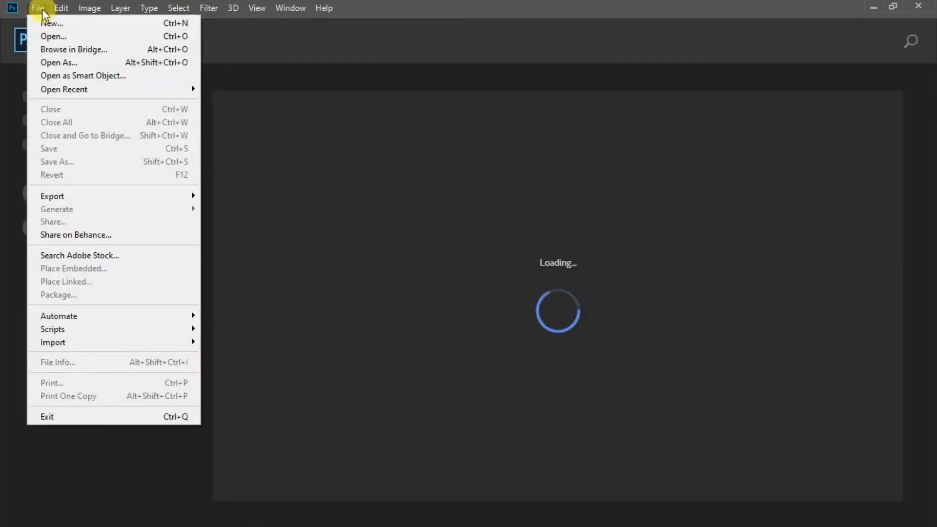
{"action": "left_click", "coordinate": [49, 36]}
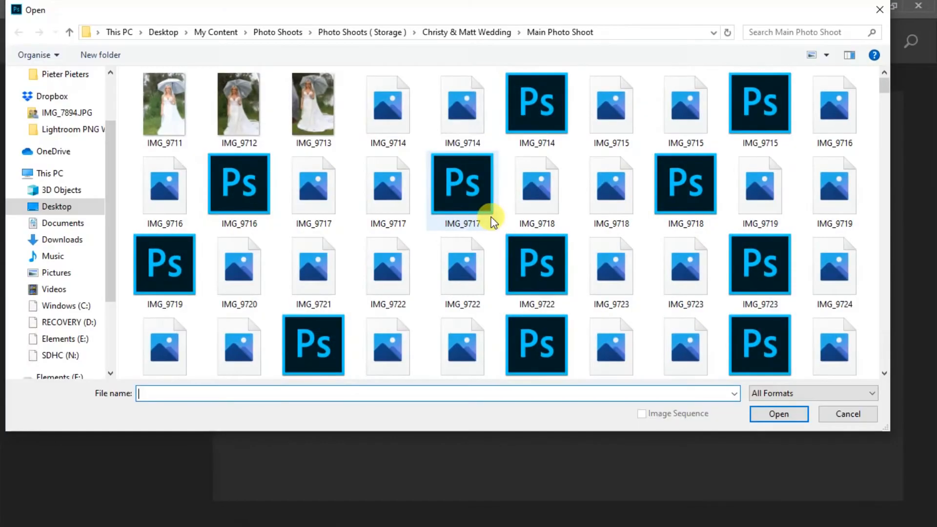
{"action": "scroll", "coordinate": [503, 244], "scroll_direction": "down", "scroll_amount": 20}
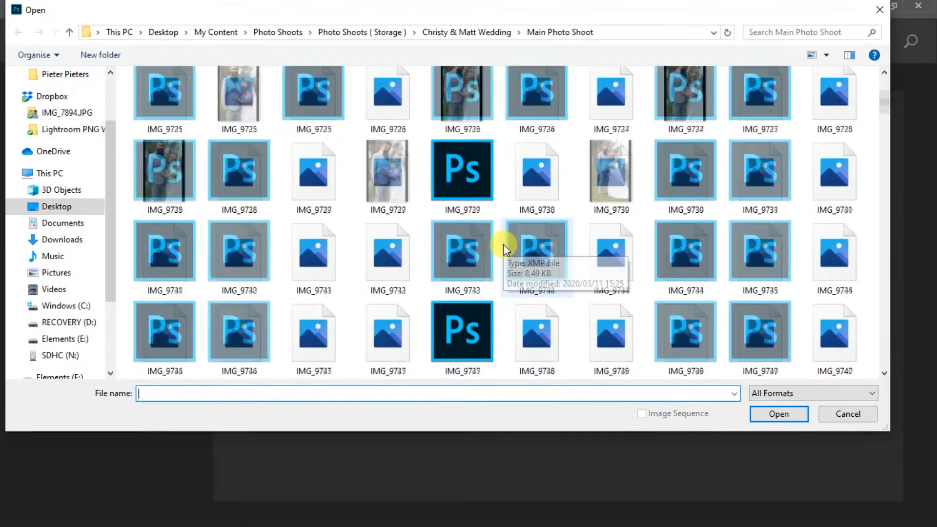
{"action": "scroll", "coordinate": [502, 244], "scroll_direction": "down", "scroll_amount": 6}
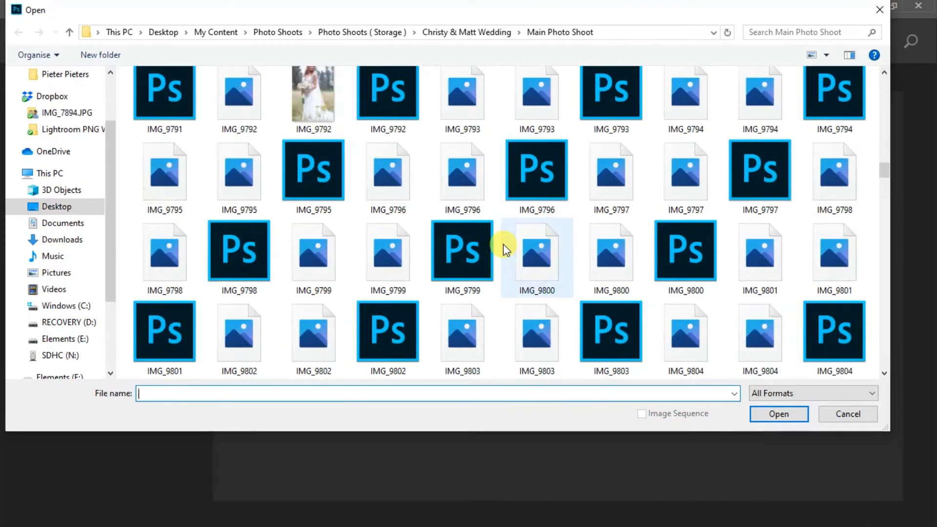
{"action": "scroll", "coordinate": [502, 244], "scroll_direction": "up", "scroll_amount": 5}
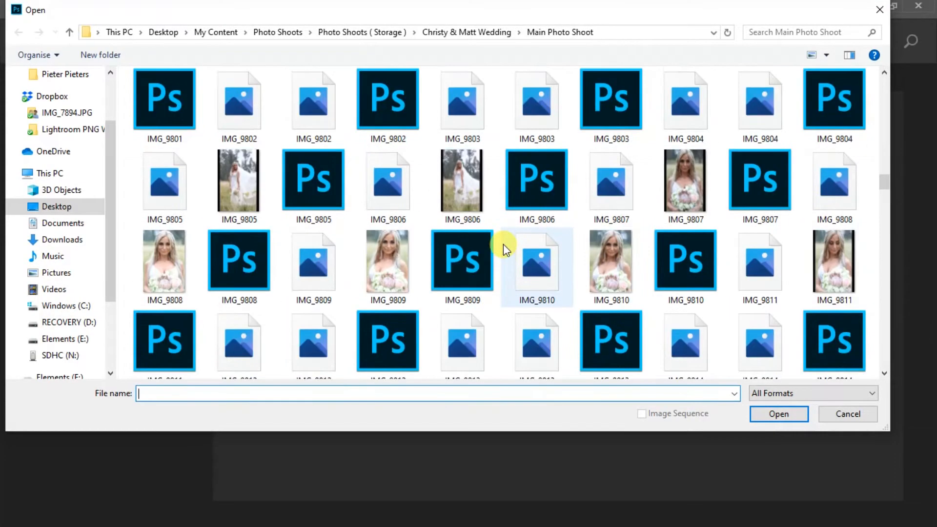
{"action": "scroll", "coordinate": [502, 244], "scroll_direction": "up", "scroll_amount": 4}
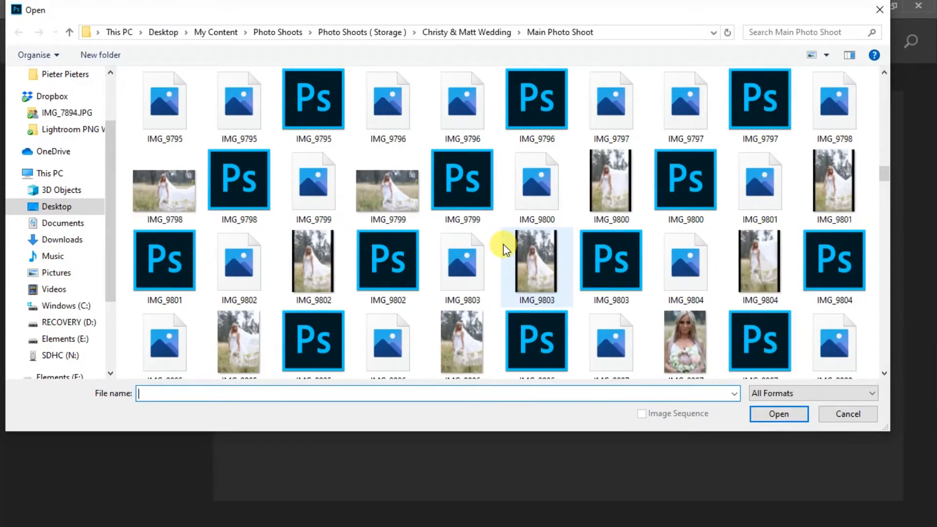
{"action": "scroll", "coordinate": [503, 244], "scroll_direction": "down", "scroll_amount": 5}
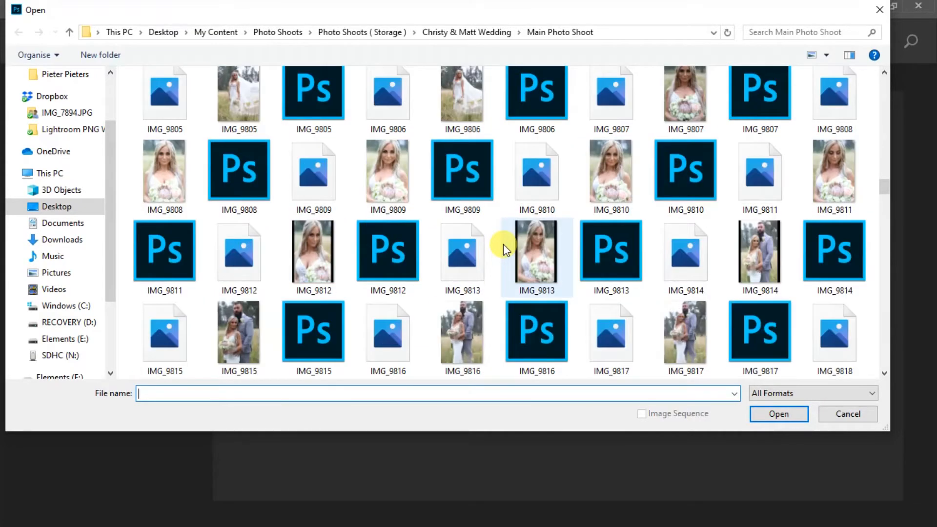
{"action": "scroll", "coordinate": [503, 244], "scroll_direction": "down", "scroll_amount": 3}
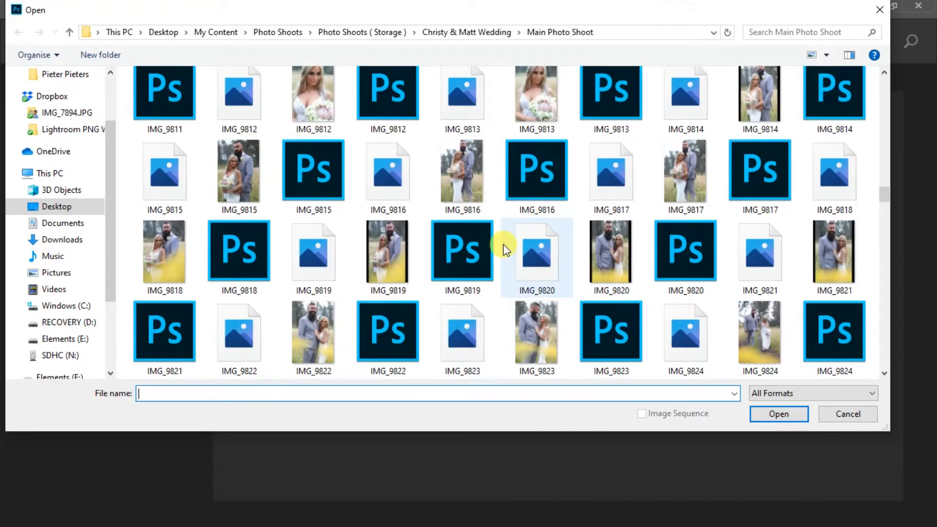
{"action": "scroll", "coordinate": [503, 244], "scroll_direction": "down", "scroll_amount": 3}
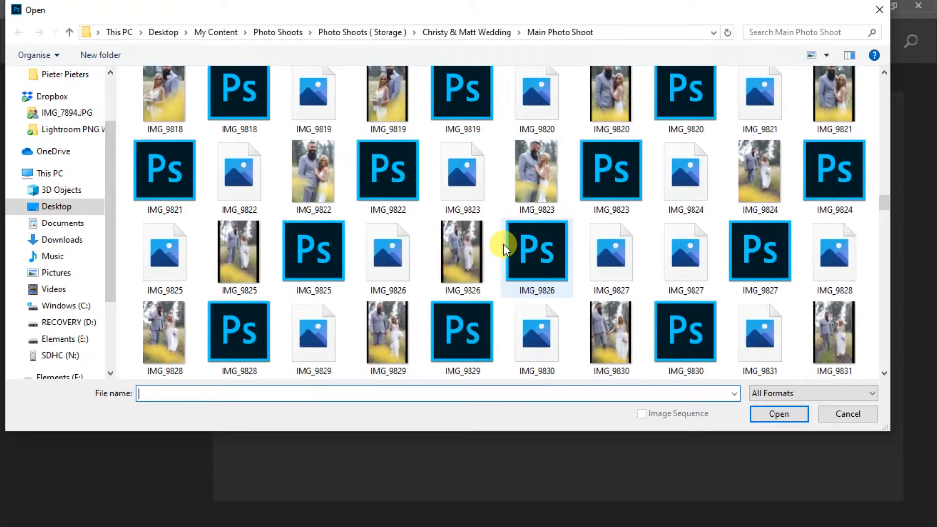
{"action": "scroll", "coordinate": [503, 244], "scroll_direction": "down", "scroll_amount": 3}
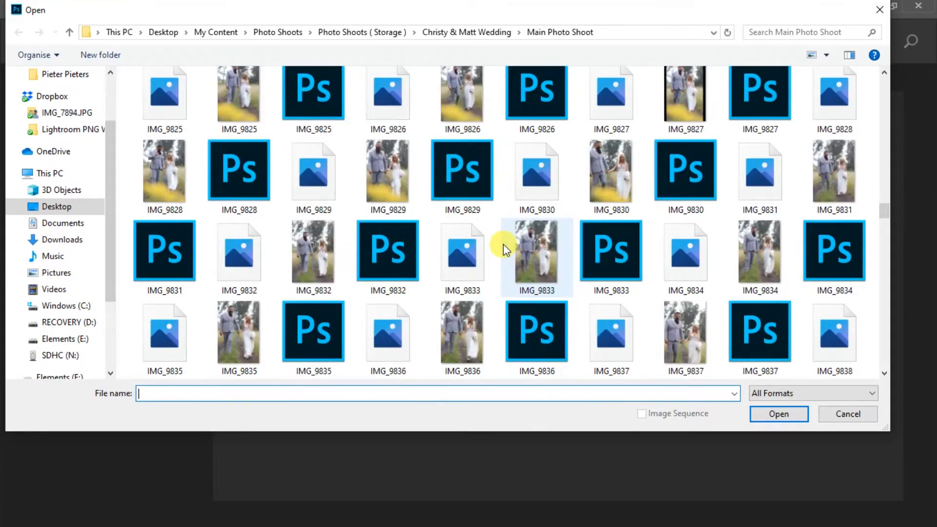
{"action": "scroll", "coordinate": [503, 244], "scroll_direction": "down", "scroll_amount": 3}
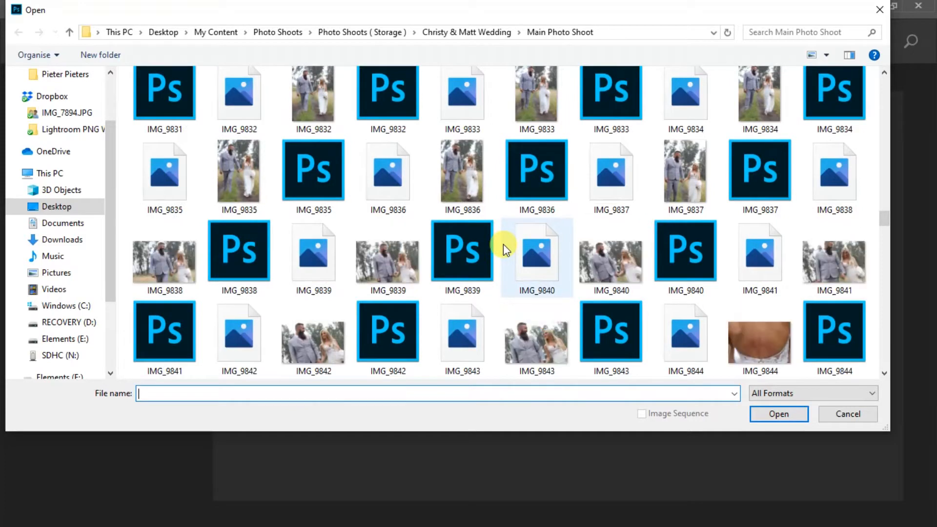
{"action": "double_click", "coordinate": [464, 334]}
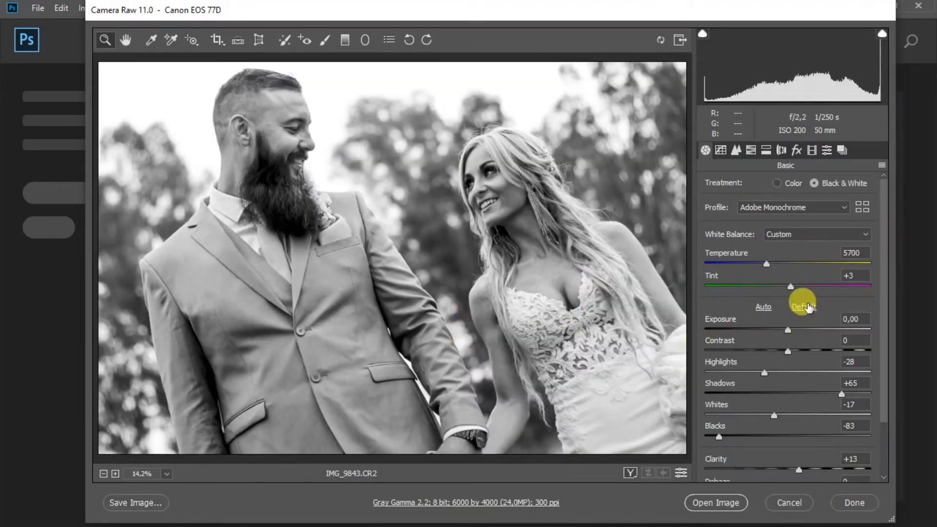
Reset the basic tones to default with Color treatment, and set sharpening Amount and Luminance noise reduction to 0.
{"action": "left_click", "coordinate": [804, 307]}
{"action": "left_click", "coordinate": [778, 183]}
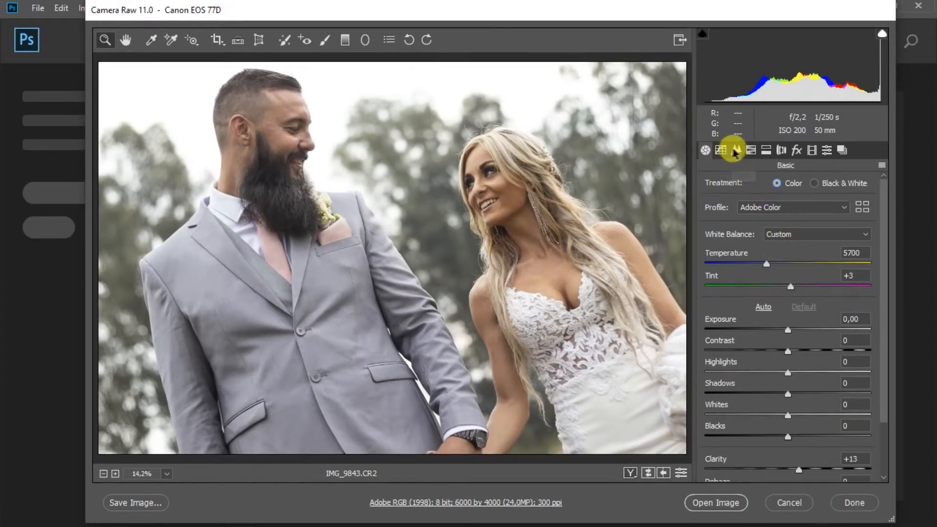
{"action": "left_click", "coordinate": [735, 150]}
{"action": "left_click", "coordinate": [705, 207]}
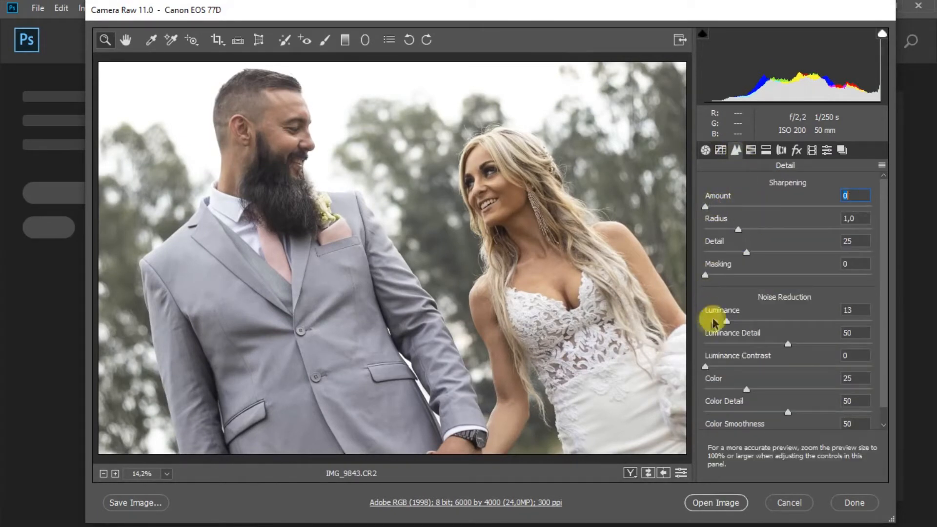
{"action": "left_click", "coordinate": [706, 320]}
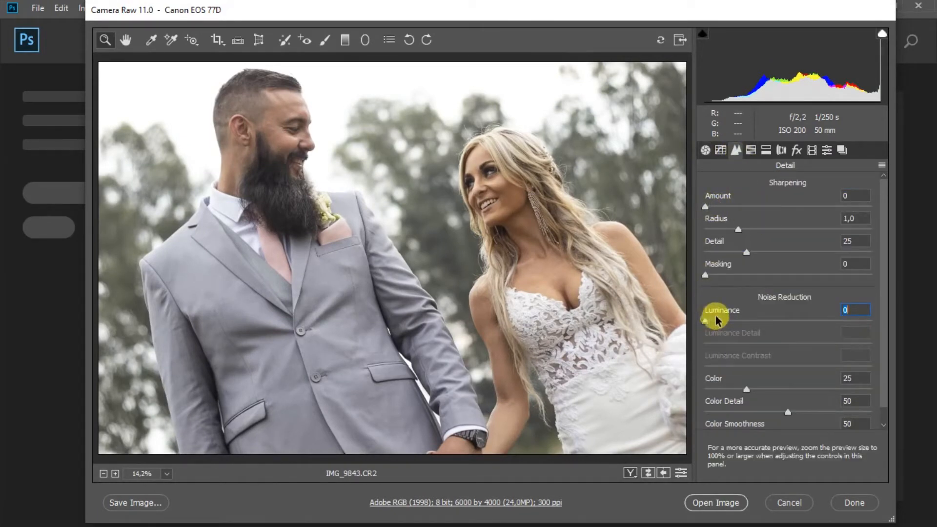
{"action": "left_click", "coordinate": [751, 150]}
{"action": "left_click", "coordinate": [767, 150]}
{"action": "left_click", "coordinate": [781, 150]}
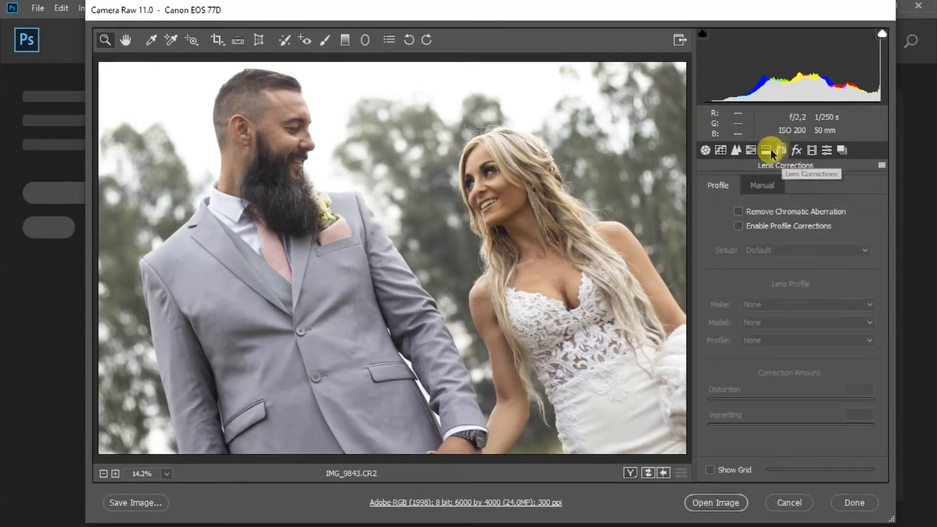
{"action": "left_click", "coordinate": [796, 150]}
Adjust the photo's basic tones: Highlights -17, Whites -13, Shadows +74 and Blacks -73.
{"action": "left_click", "coordinate": [704, 151]}
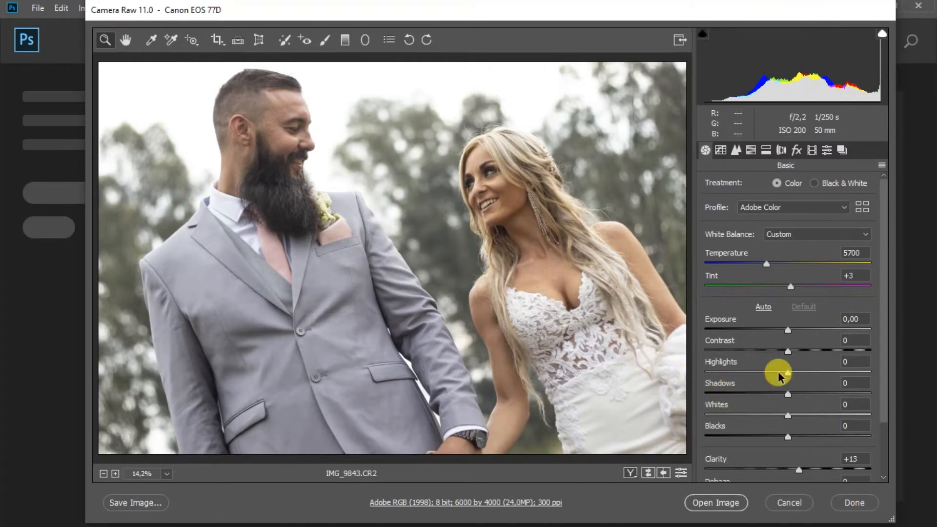
{"action": "left_click", "coordinate": [777, 416]}
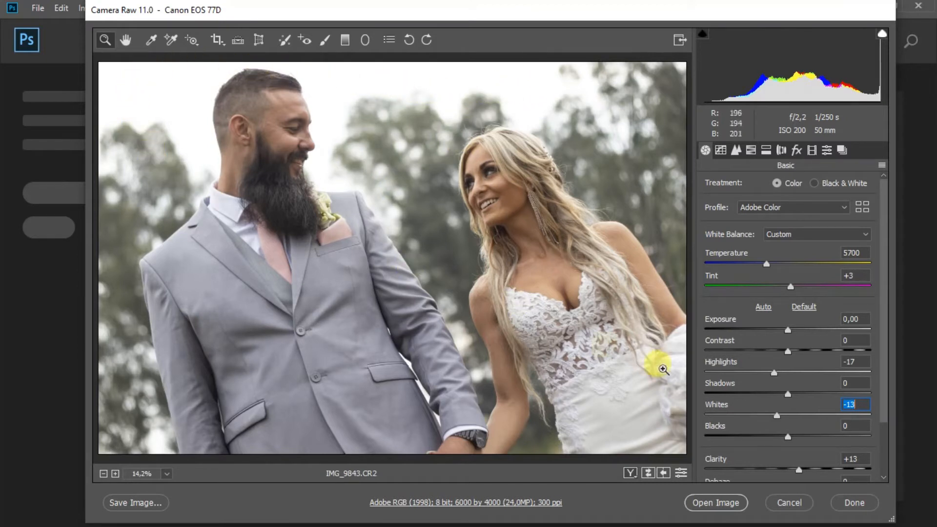
{"action": "left_click", "coordinate": [843, 393]}
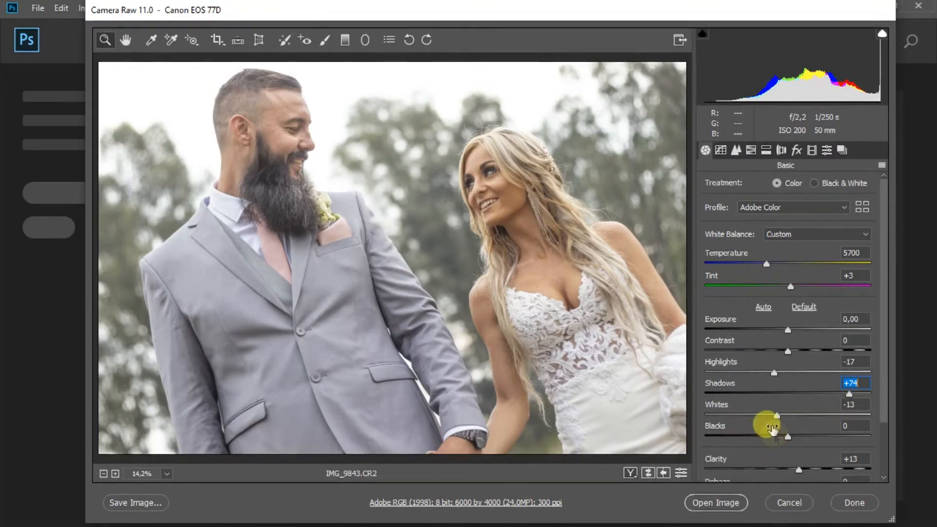
{"action": "left_click", "coordinate": [735, 436]}
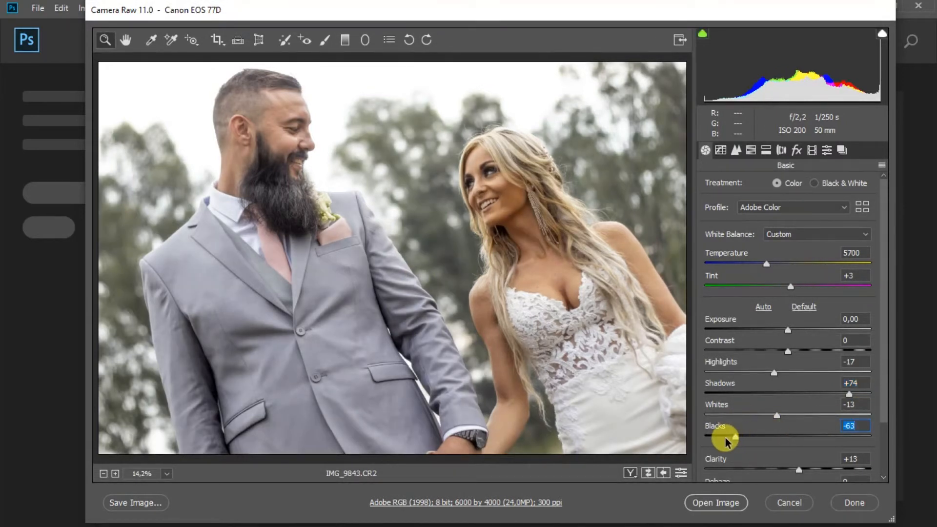
{"action": "left_click", "coordinate": [724, 437]}
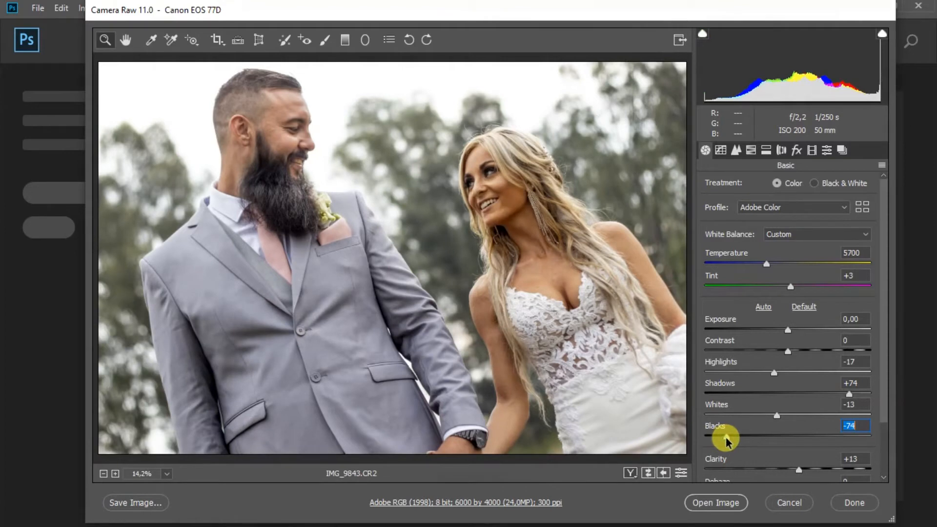
Compare the photo with darker shadows, and fine-tune Shadows to +78 and Blacks to -79.
{"action": "left_click", "coordinate": [785, 393]}
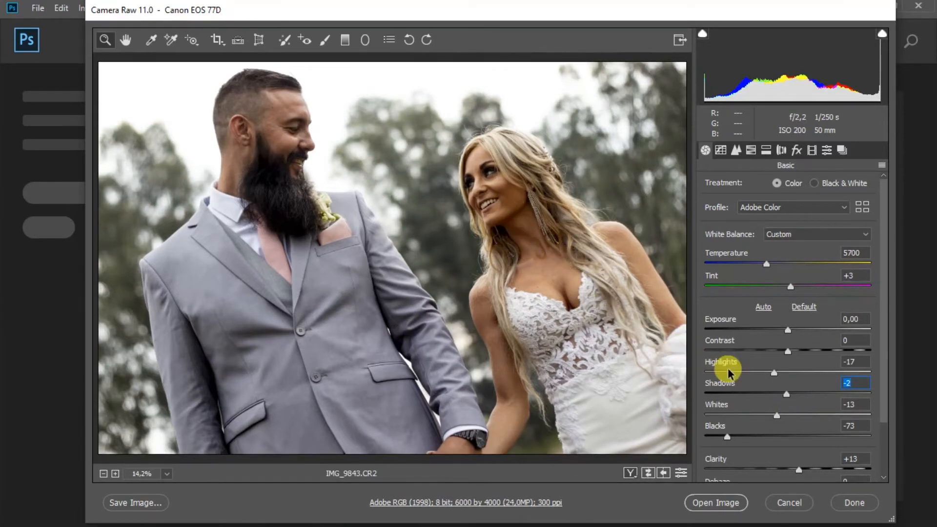
{"action": "left_click_drag", "start_coordinate": [848, 395], "coordinate": [854, 396]}
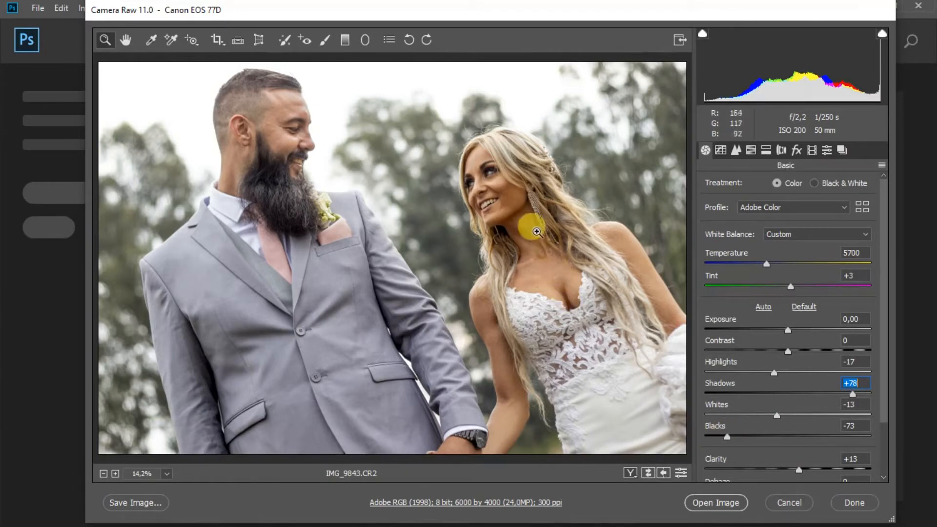
{"action": "left_click_drag", "start_coordinate": [727, 437], "coordinate": [761, 438]}
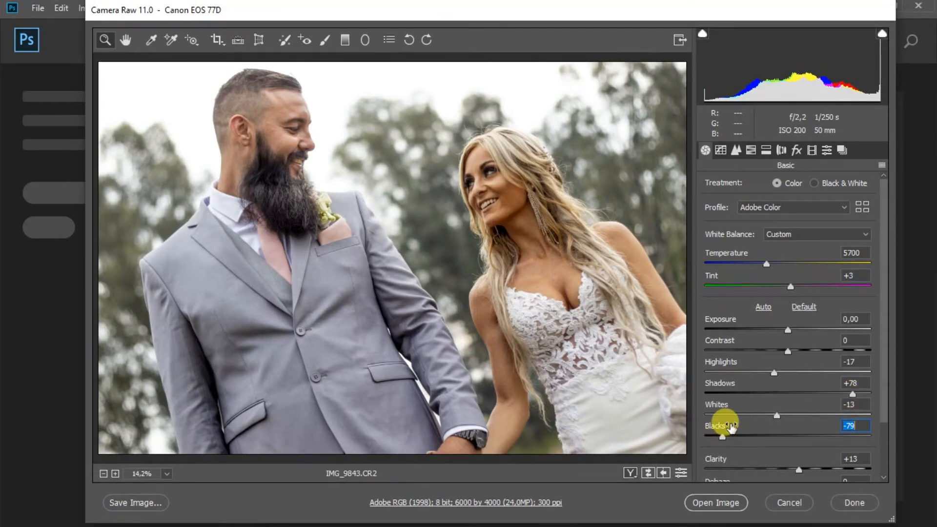
Set the sharpening Amount to 60 and Luminance noise reduction to 5, and open the developed image for editing.
{"action": "left_click", "coordinate": [736, 152]}
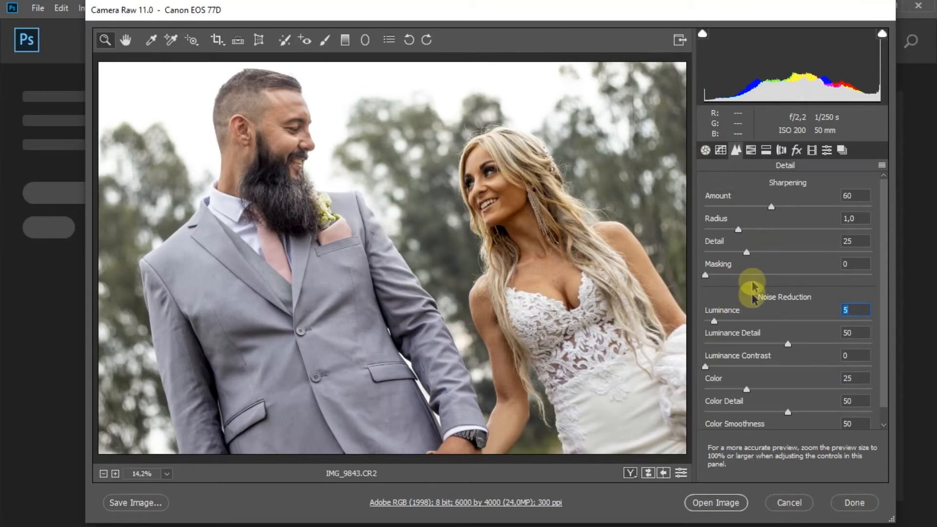
{"action": "left_click", "coordinate": [711, 505]}
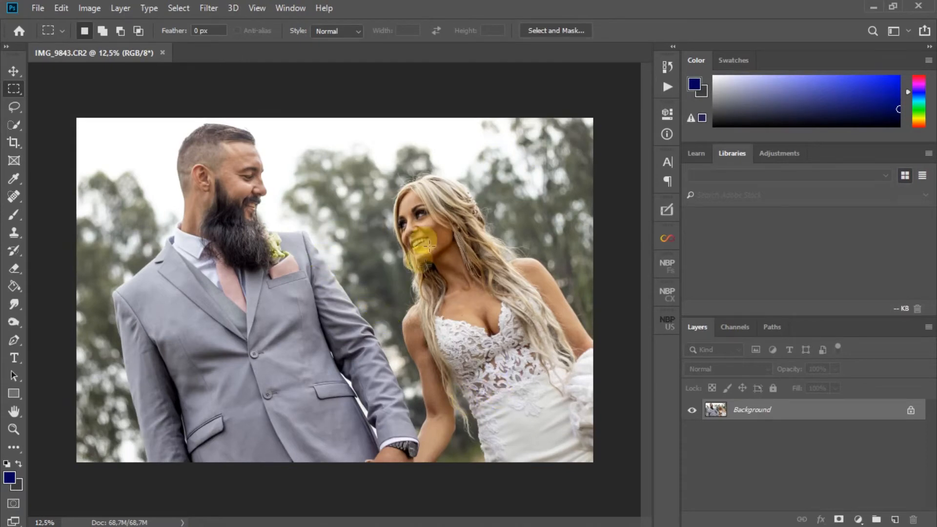
{"action": "left_click", "coordinate": [210, 9]}
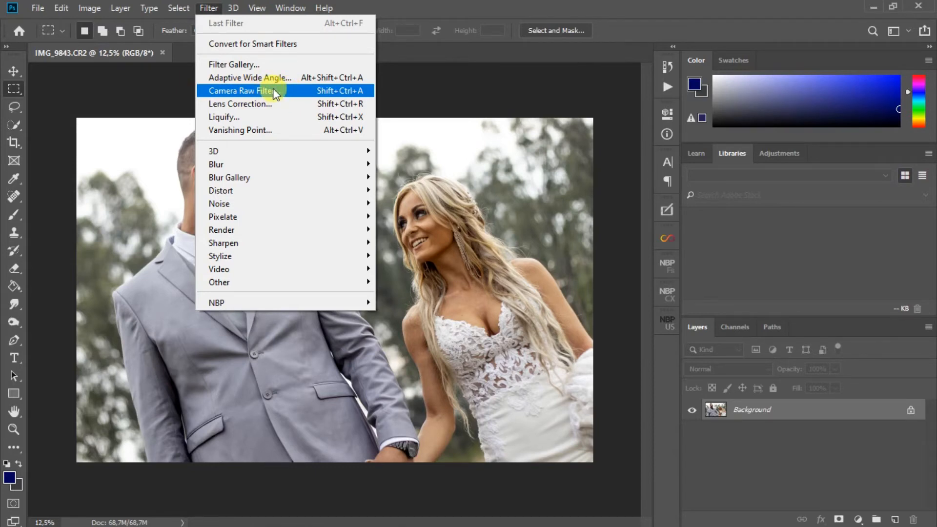
{"action": "left_click", "coordinate": [209, 7]}
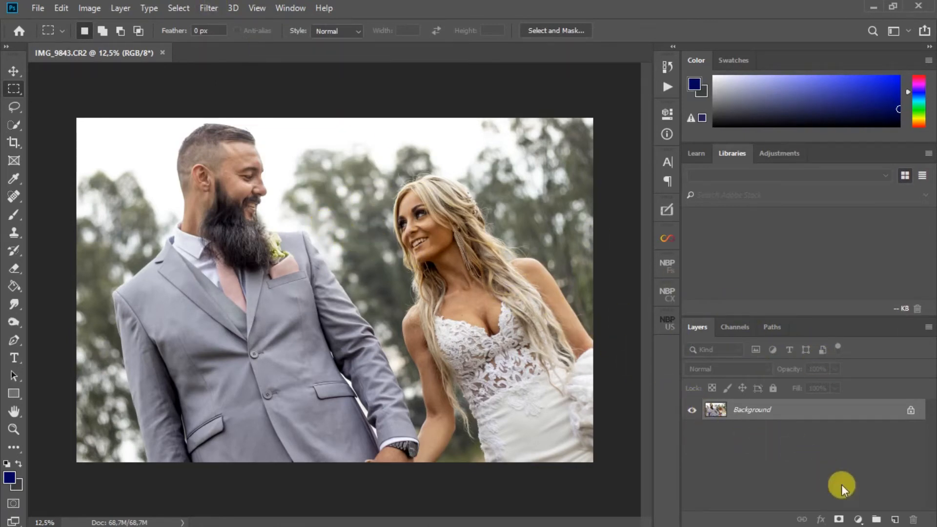
Add a Black & White adjustment layer above the background with Reds 33, Yellows 71 and Greens 31.
{"action": "left_click", "coordinate": [858, 520]}
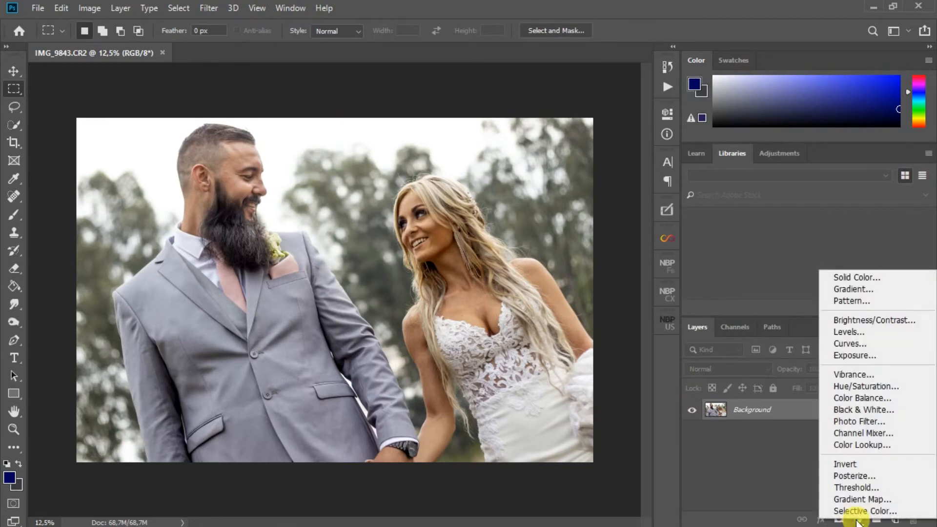
{"action": "left_click", "coordinate": [846, 408]}
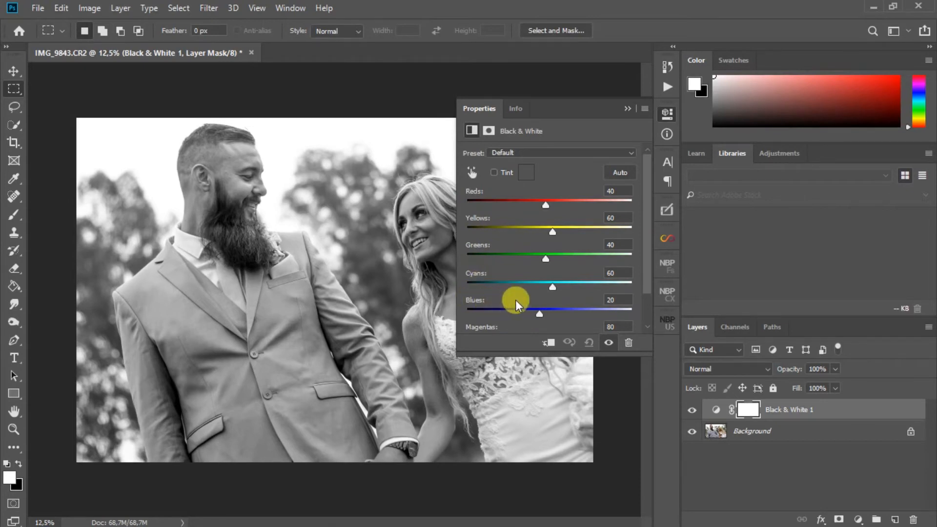
{"action": "mouse_move", "coordinate": [545, 208]}
{"action": "left_mouse_down"}
{"action": "mouse_move", "coordinate": [527, 206]}
{"action": "mouse_move", "coordinate": [560, 204]}
{"action": "mouse_move", "coordinate": [534, 203]}
{"action": "mouse_move", "coordinate": [542, 203]}
{"action": "left_mouse_up"}
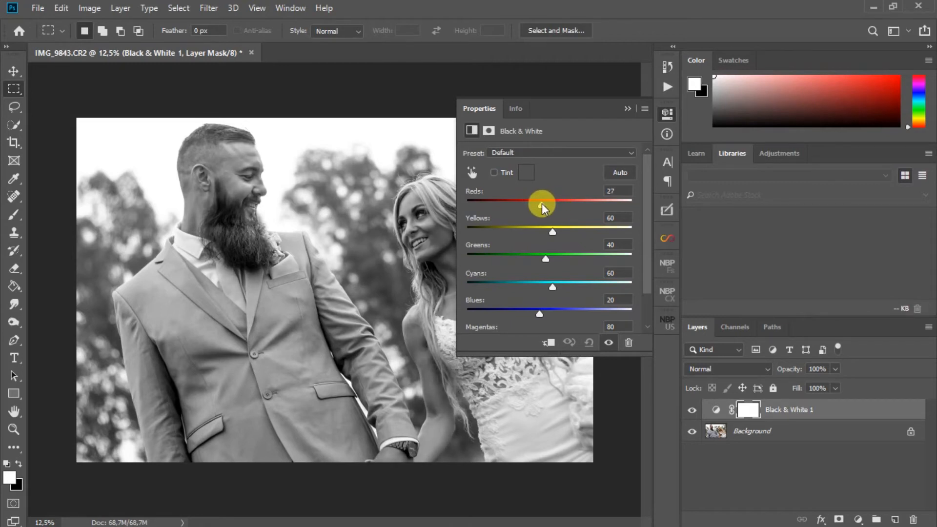
{"action": "left_click_drag", "start_coordinate": [541, 204], "coordinate": [550, 258]}
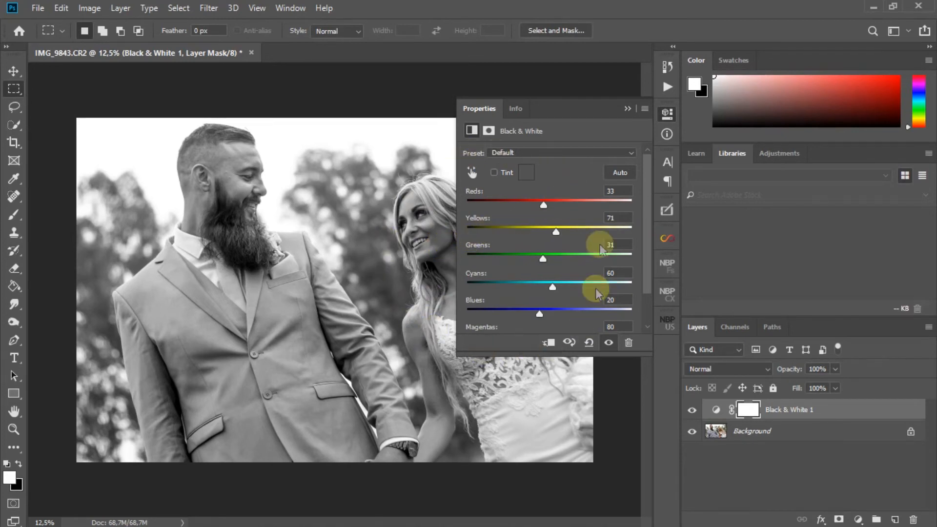
Add a Levels adjustment layer above Black & White 1 with the black input level at 11 and midtones at 1.27.
{"action": "left_click", "coordinate": [627, 108]}
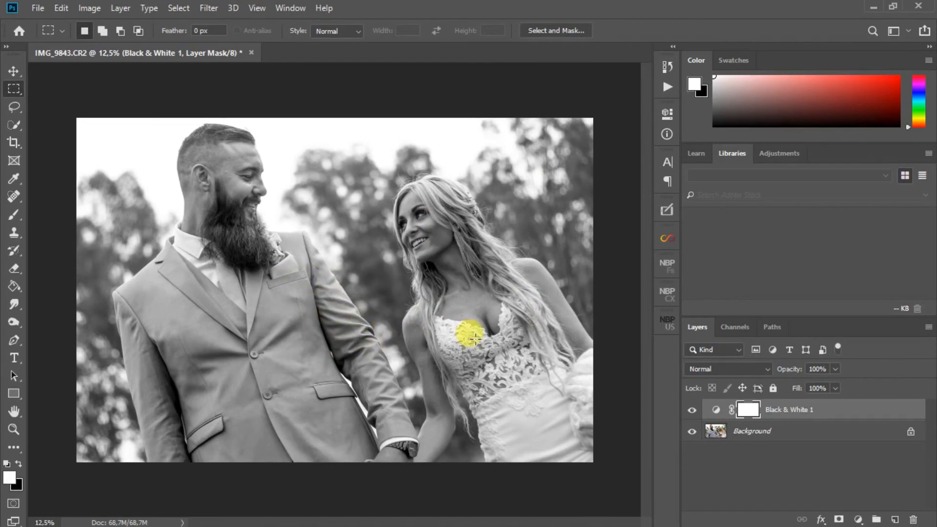
{"action": "left_click", "coordinate": [858, 520]}
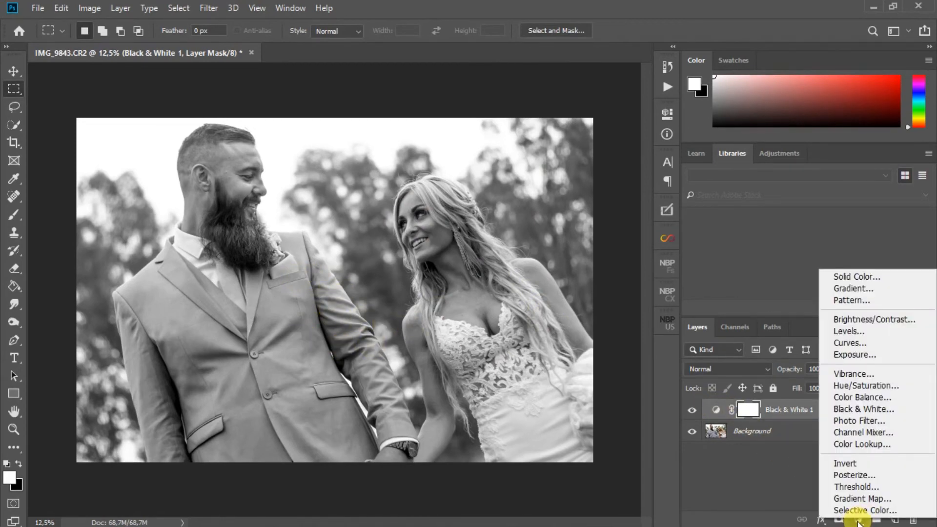
{"action": "left_click", "coordinate": [843, 330]}
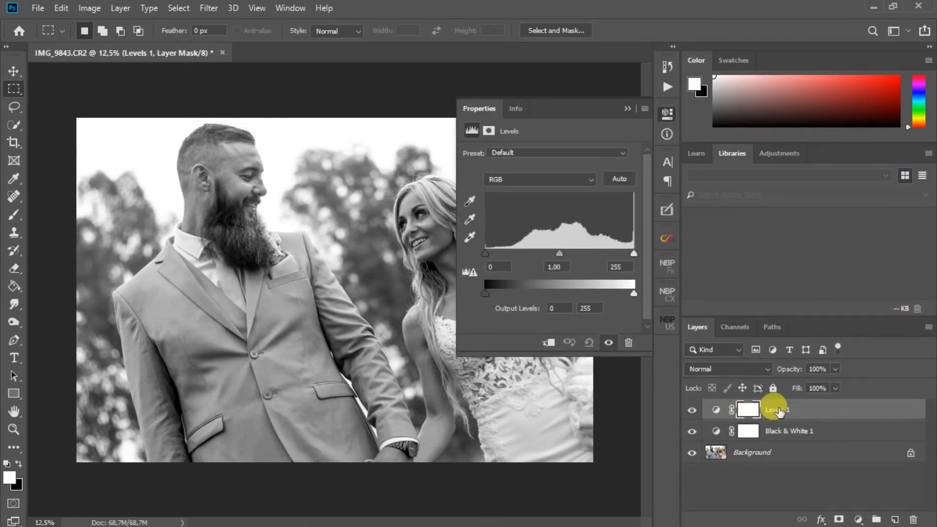
{"action": "left_click_drag", "start_coordinate": [485, 252], "coordinate": [491, 251]}
{"action": "left_click", "coordinate": [562, 254]}
{"action": "left_click_drag", "start_coordinate": [563, 254], "coordinate": [556, 254]}
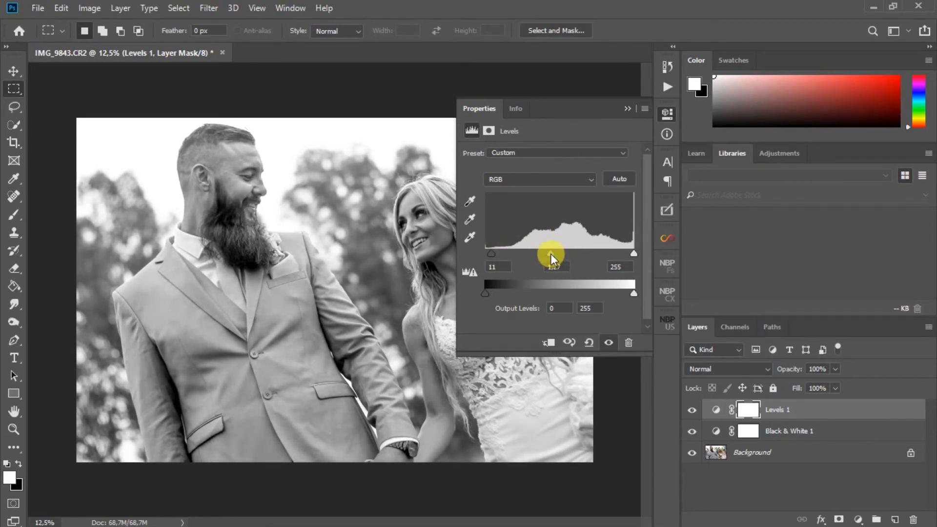
{"action": "left_click", "coordinate": [628, 108]}
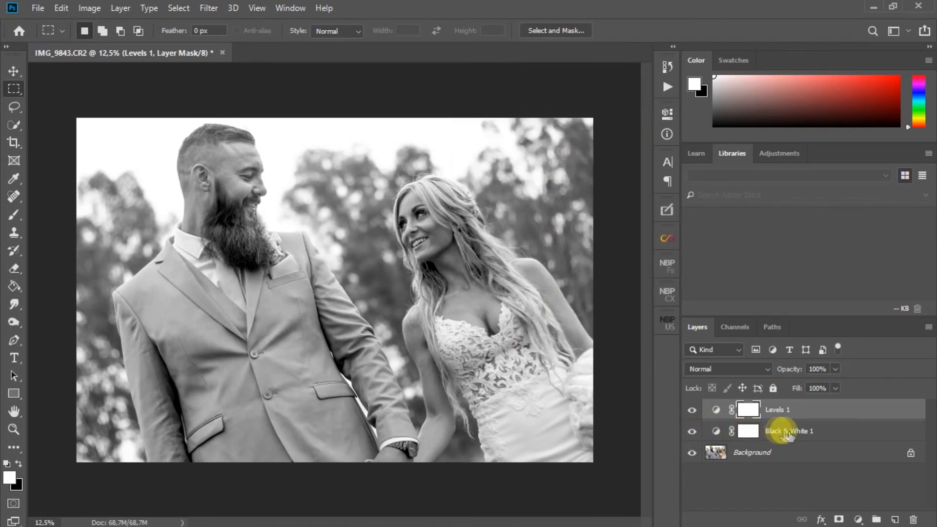
Add a Curves adjustment layer on top, raising the black point, lowering the shadows and anchoring the highlights with a point near the upper end.
{"action": "left_click", "coordinate": [857, 519]}
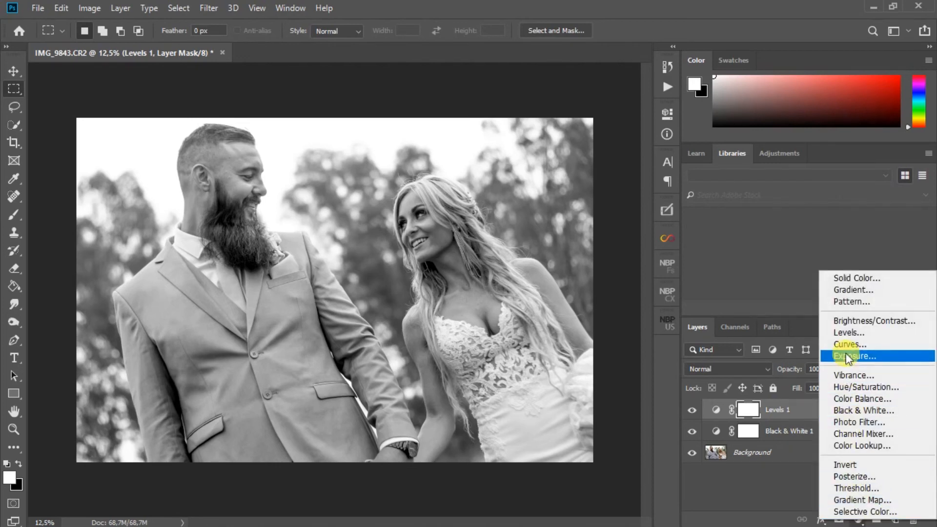
{"action": "left_click", "coordinate": [873, 345]}
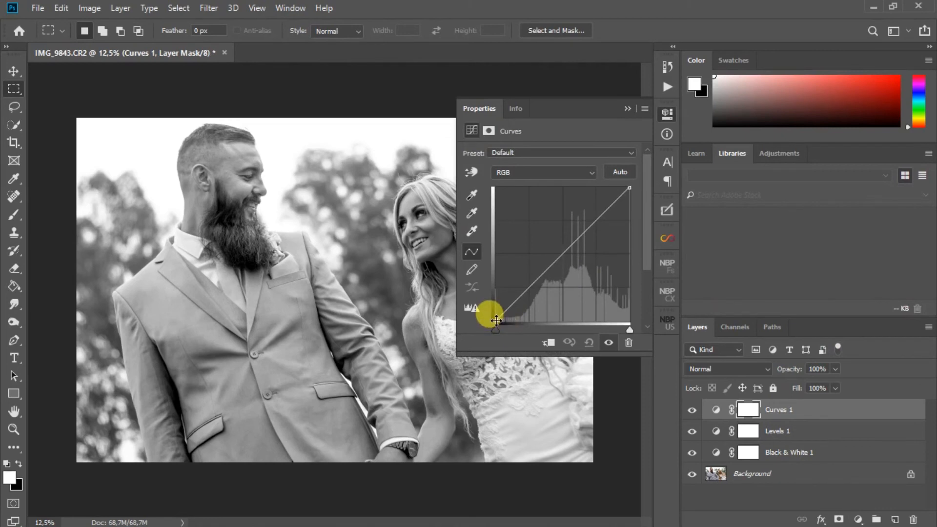
{"action": "left_click_drag", "start_coordinate": [496, 320], "coordinate": [493, 304]}
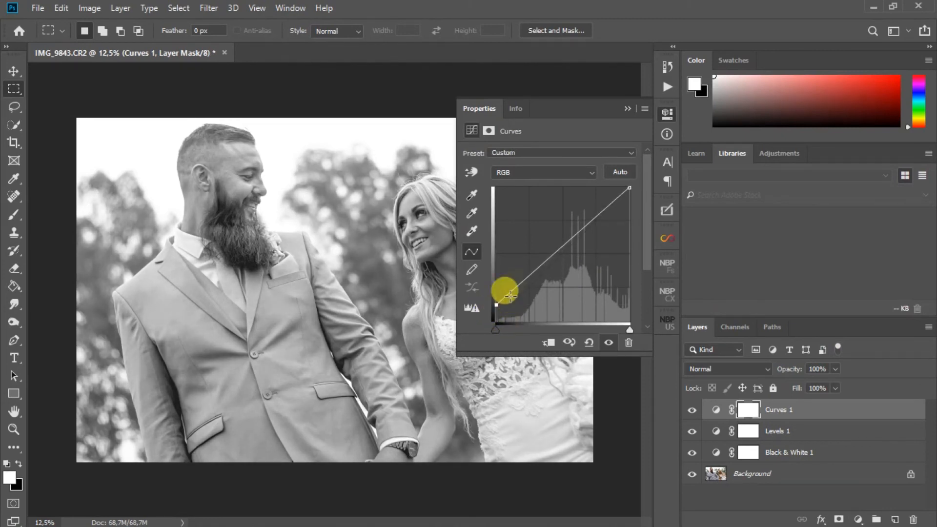
{"action": "left_click_drag", "start_coordinate": [530, 276], "coordinate": [536, 282]}
{"action": "left_click_drag", "start_coordinate": [610, 207], "coordinate": [609, 207]}
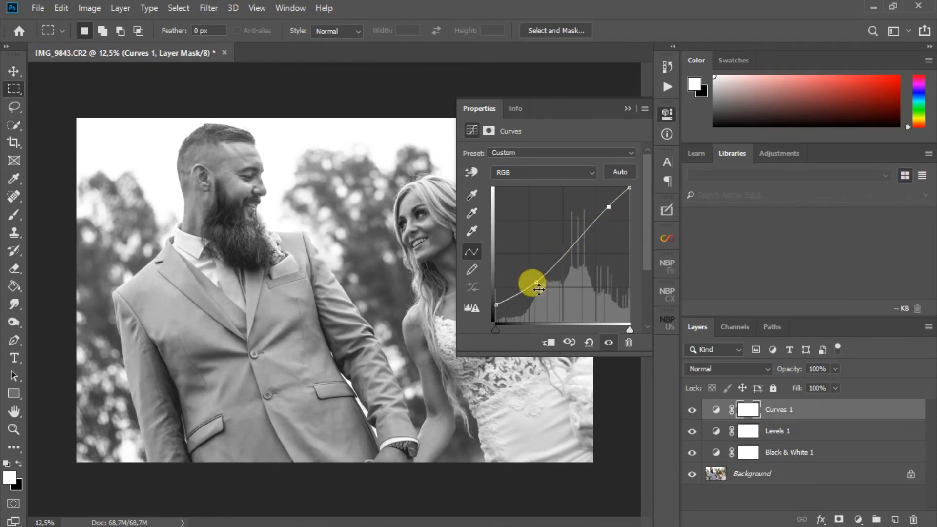
Refine the curve for a matte look by raising the black point further and repositioning the shadow point slightly above it.
{"action": "left_click_drag", "start_coordinate": [535, 281], "coordinate": [526, 291]}
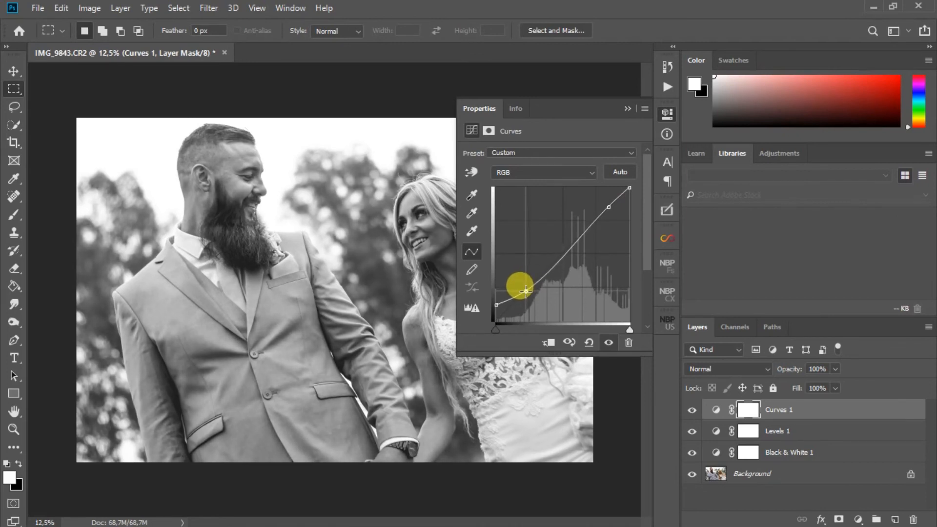
{"action": "left_click_drag", "start_coordinate": [495, 305], "coordinate": [490, 296]}
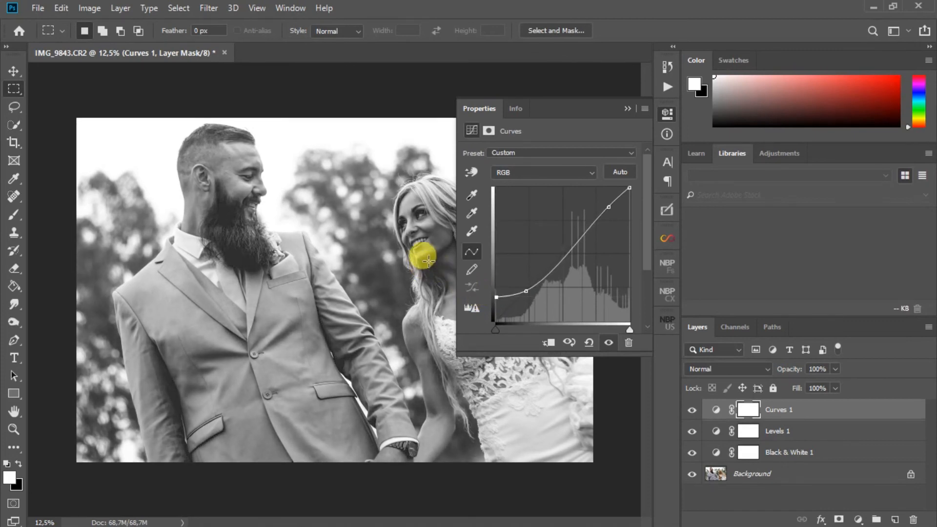
{"action": "left_click_drag", "start_coordinate": [525, 289], "coordinate": [531, 287]}
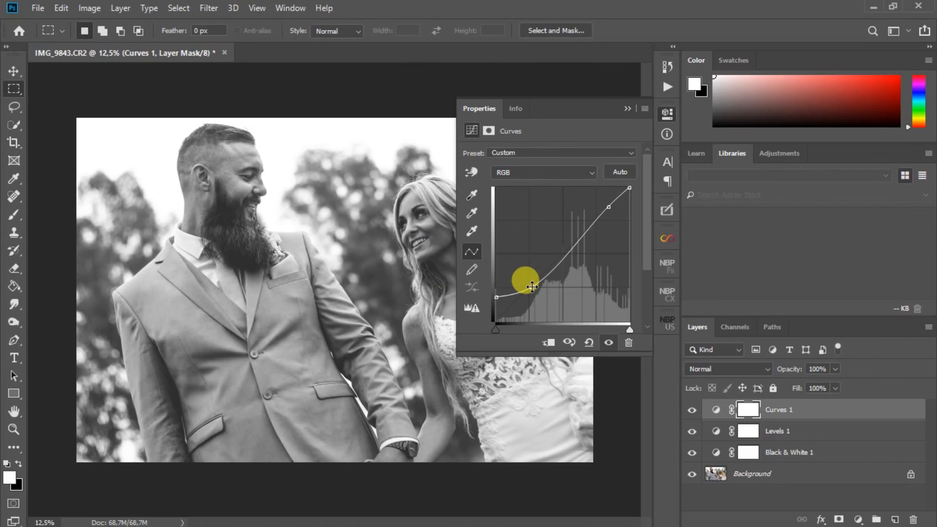
{"action": "left_click_drag", "start_coordinate": [532, 287], "coordinate": [532, 284]}
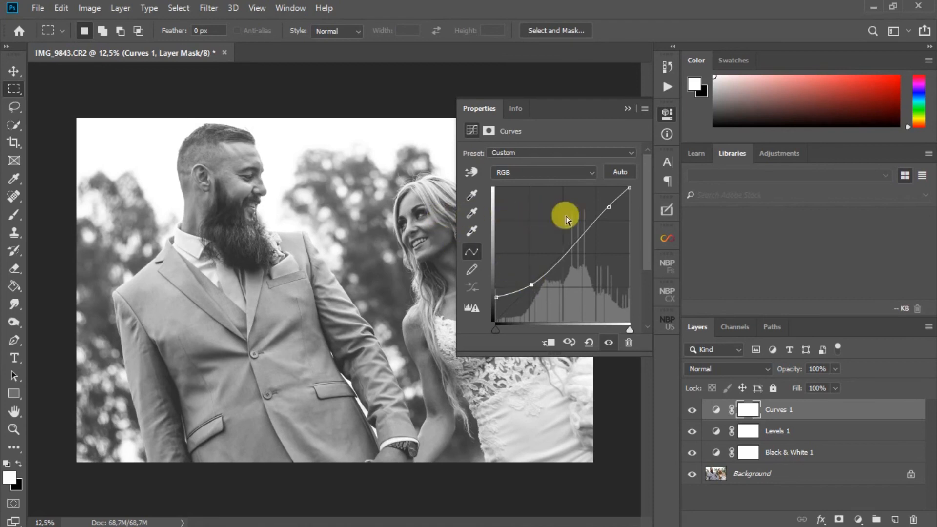
{"action": "left_click_drag", "start_coordinate": [607, 207], "coordinate": [609, 206]}
{"action": "left_click", "coordinate": [627, 109]}
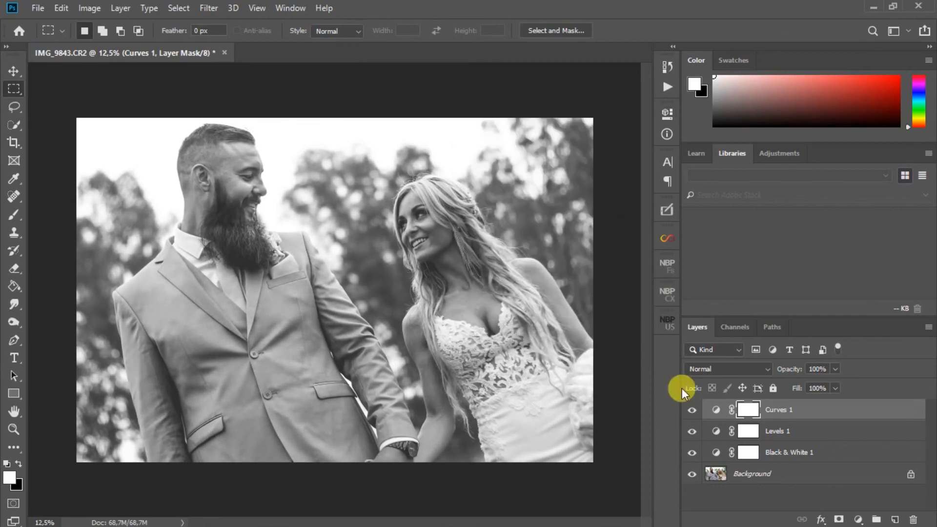
Compare the photo with and without the Curves, Levels and Black & White adjustments by toggling their visibility, and show all layers again.
{"action": "left_click", "coordinate": [692, 409]}
{"action": "left_click", "coordinate": [692, 431]}
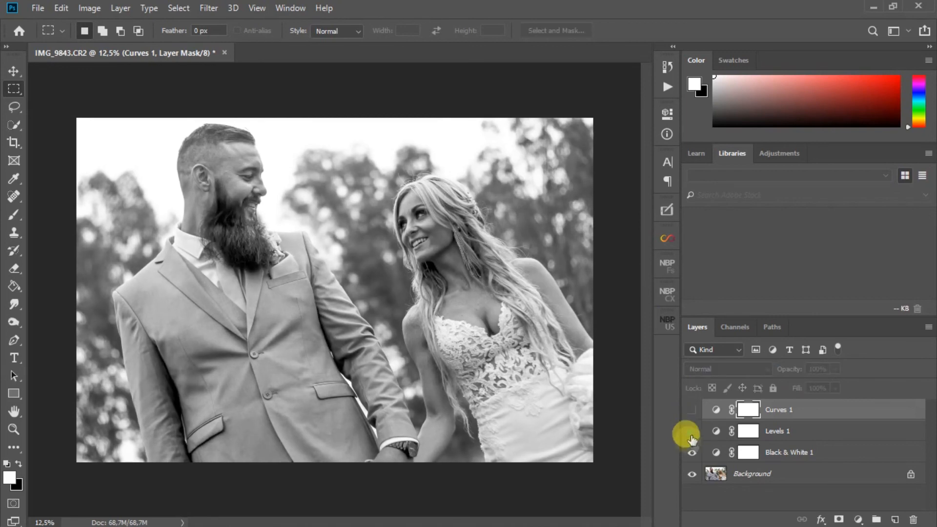
{"action": "left_click", "coordinate": [692, 452]}
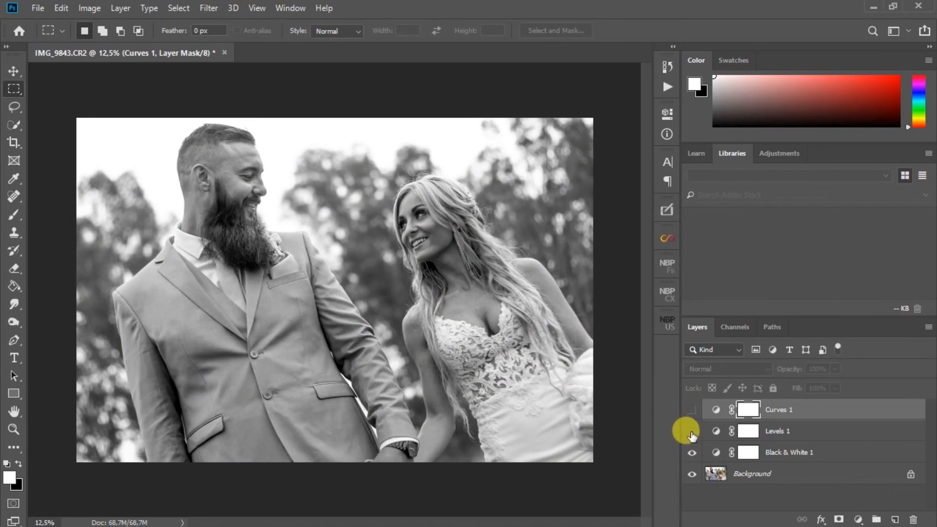
{"action": "left_click", "coordinate": [692, 431]}
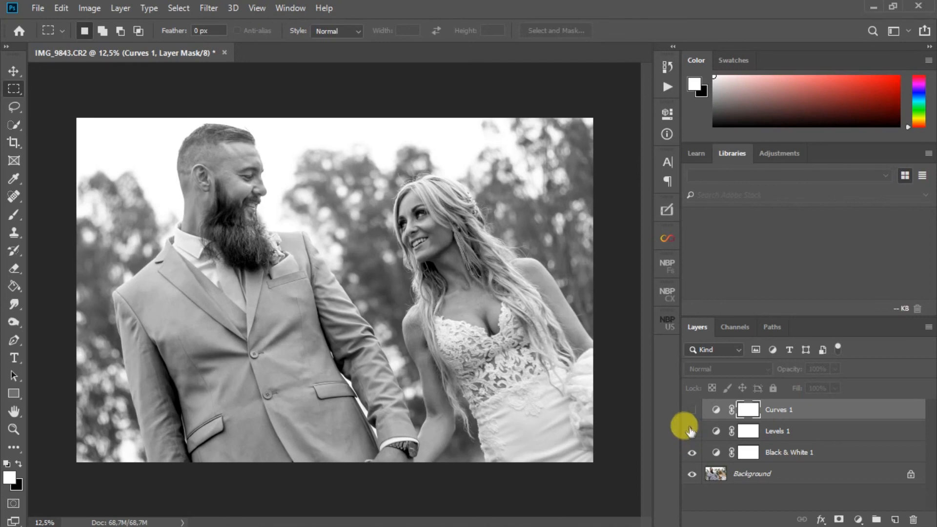
{"action": "left_click", "coordinate": [692, 410]}
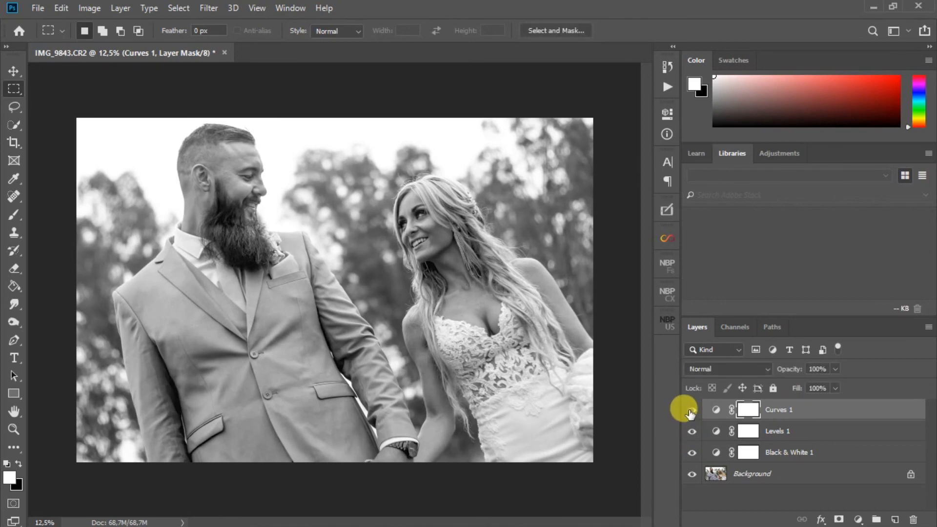